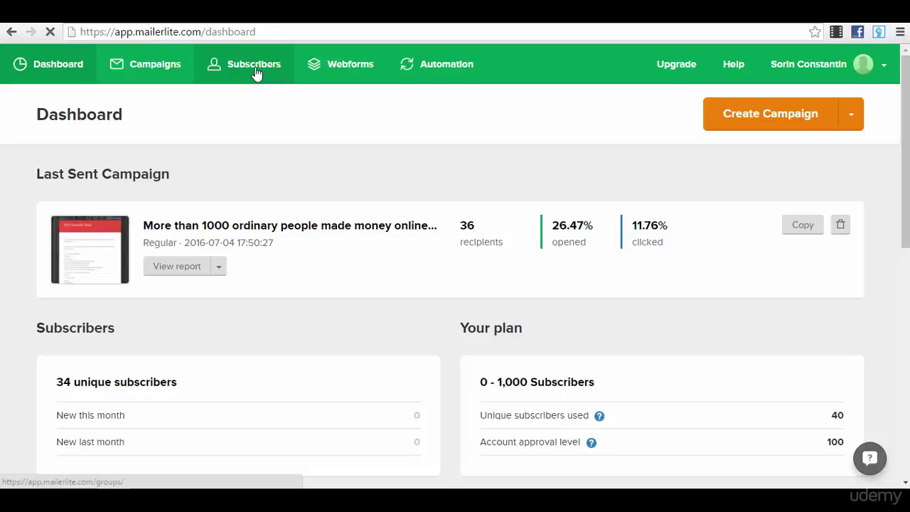
Open the Subscribers page and scroll through the three existing subscriber groups
{"action": "left_click", "coordinate": [256, 74]}
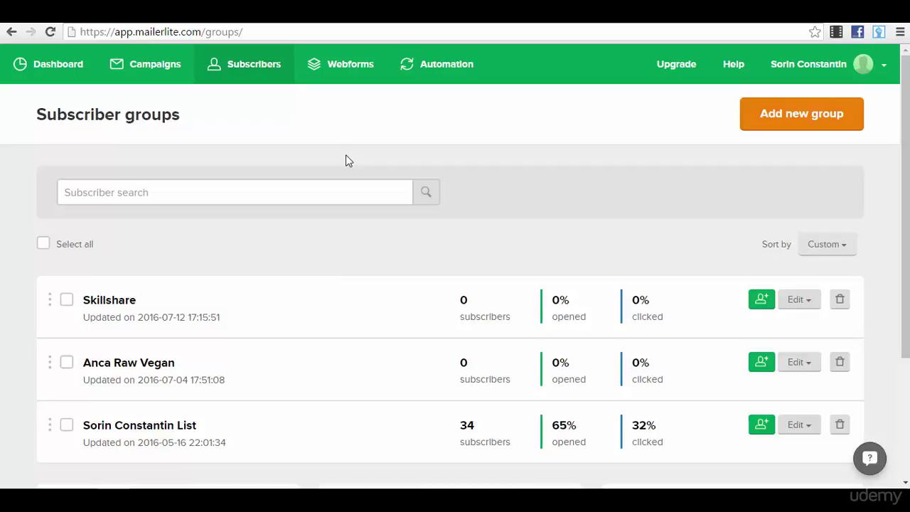
{"action": "scroll", "coordinate": [345, 163], "scroll_direction": "down", "scroll_amount": 2}
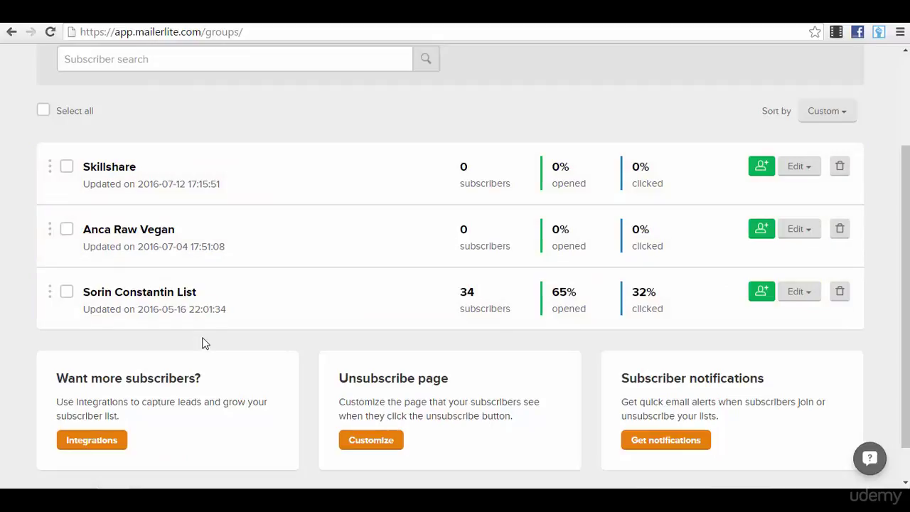
{"action": "scroll", "coordinate": [202, 344], "scroll_direction": "up", "scroll_amount": 3}
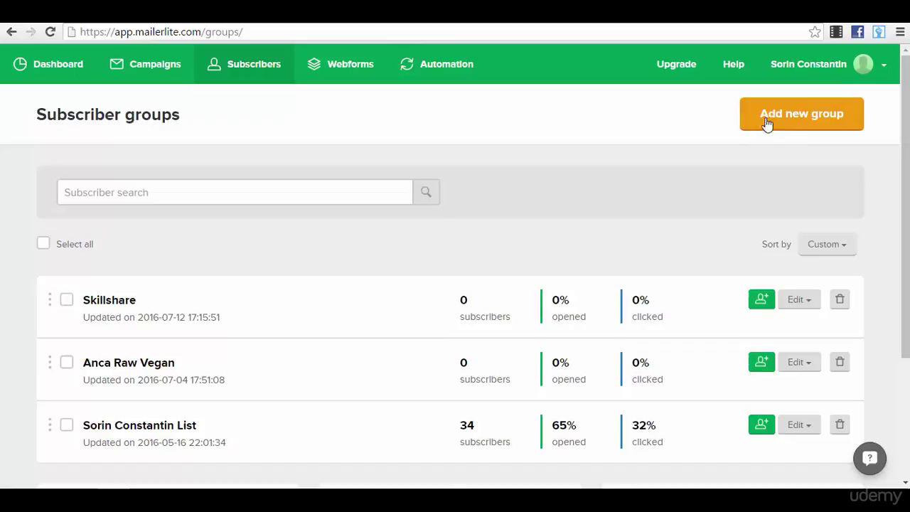
Create a subscriber group named 'Test 1' and check it in the groups list
{"action": "left_click", "coordinate": [806, 120]}
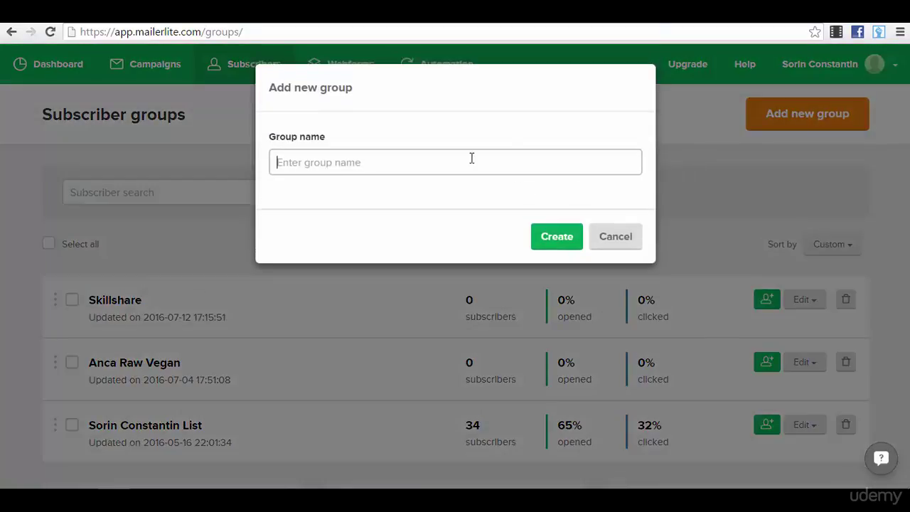
{"action": "type", "text": "Test 1"}
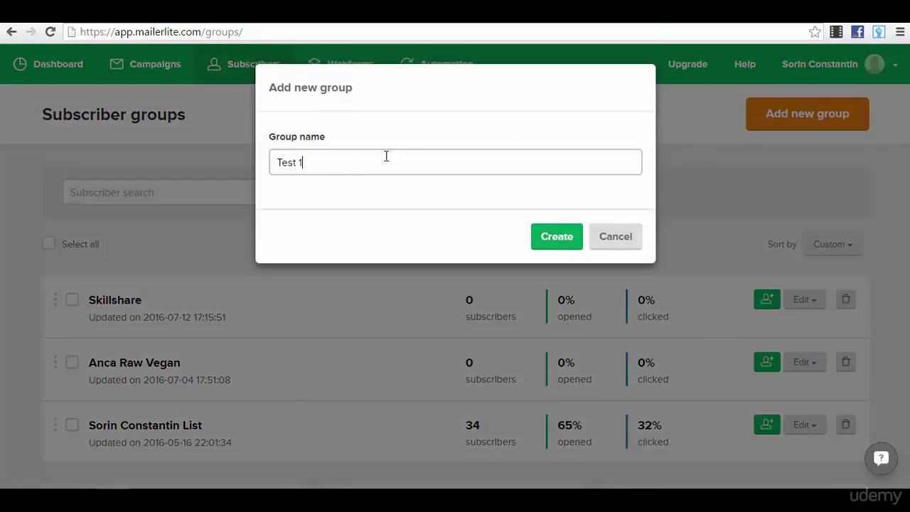
{"action": "left_click", "coordinate": [560, 239]}
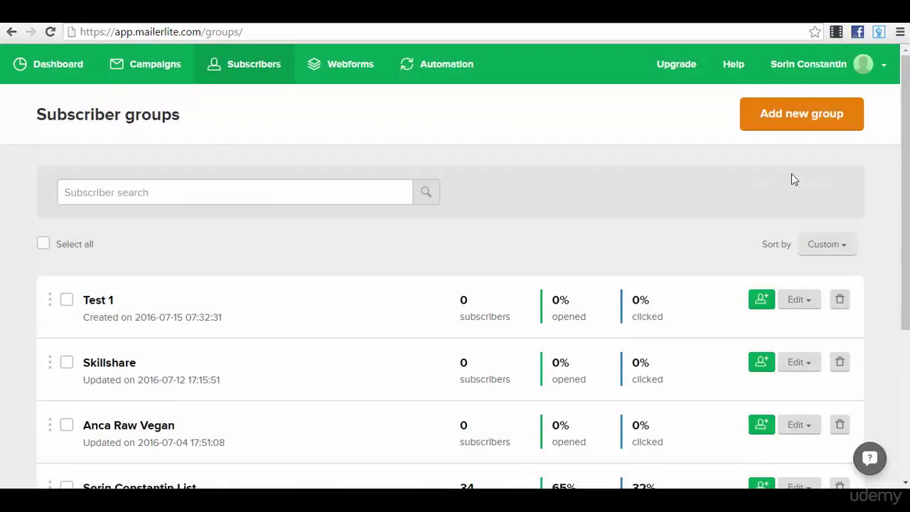
{"action": "scroll", "coordinate": [673, 175], "scroll_direction": "down", "scroll_amount": 1}
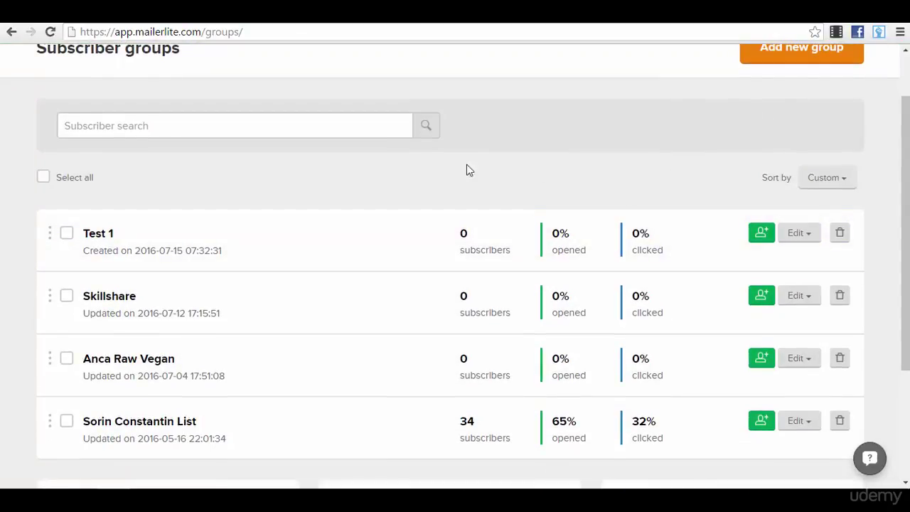
{"action": "scroll", "coordinate": [349, 177], "scroll_direction": "down", "scroll_amount": 1}
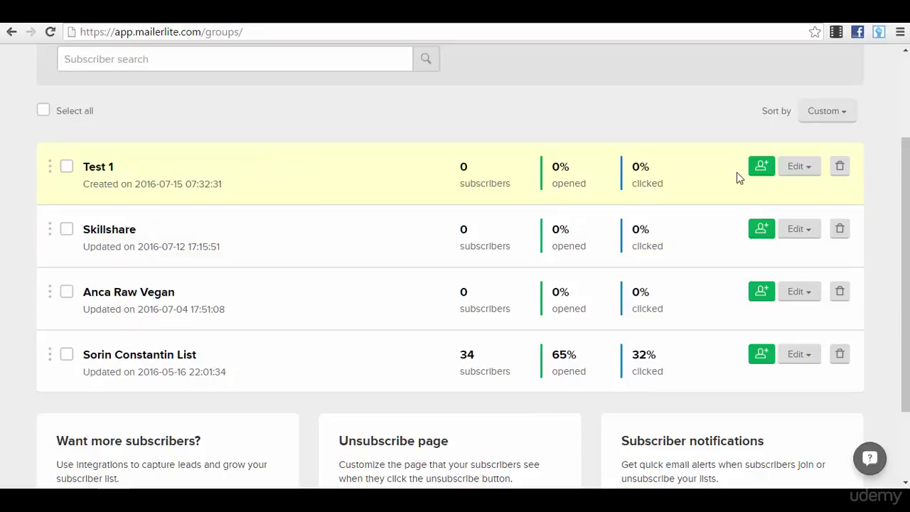
Glance at the Test 1 Edit options, then open its add-subscribers page
{"action": "left_click", "coordinate": [806, 170]}
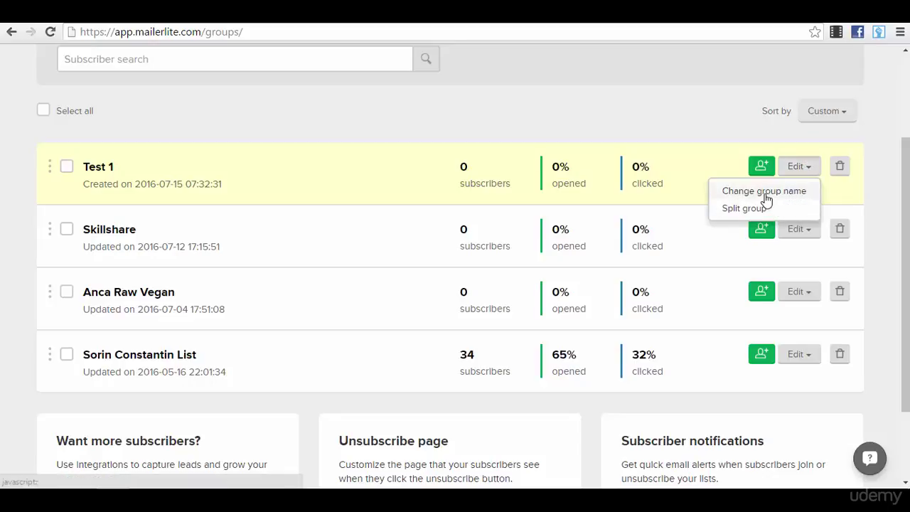
{"action": "left_click", "coordinate": [695, 123]}
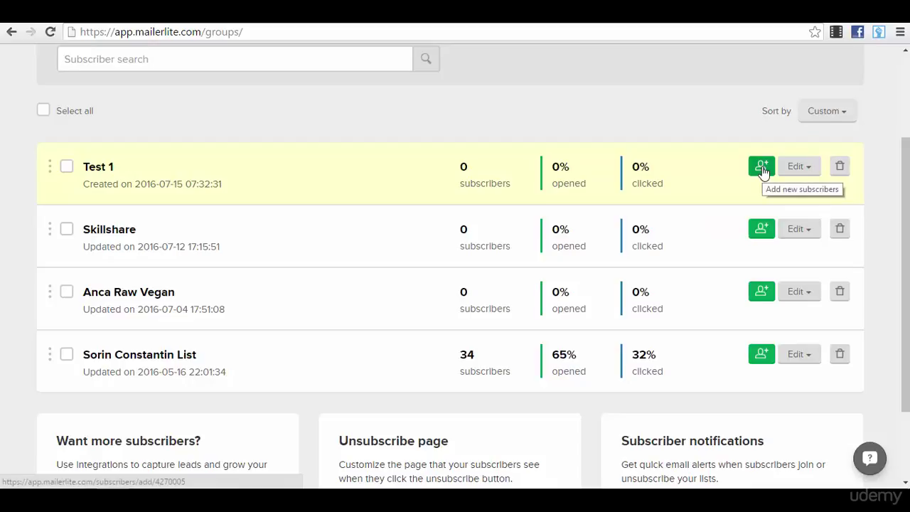
{"action": "left_click", "coordinate": [761, 168]}
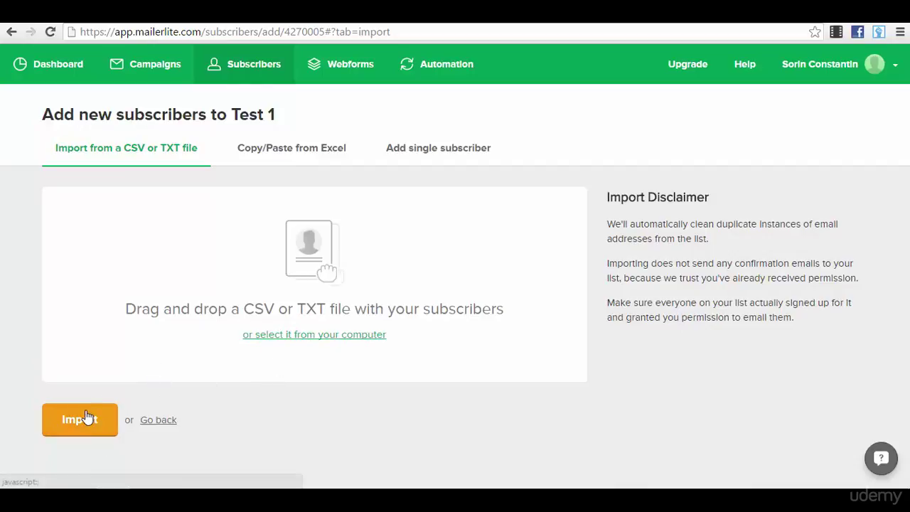
Look over the Copy/Paste from Excel and Add single subscriber import options
{"action": "left_click", "coordinate": [305, 162]}
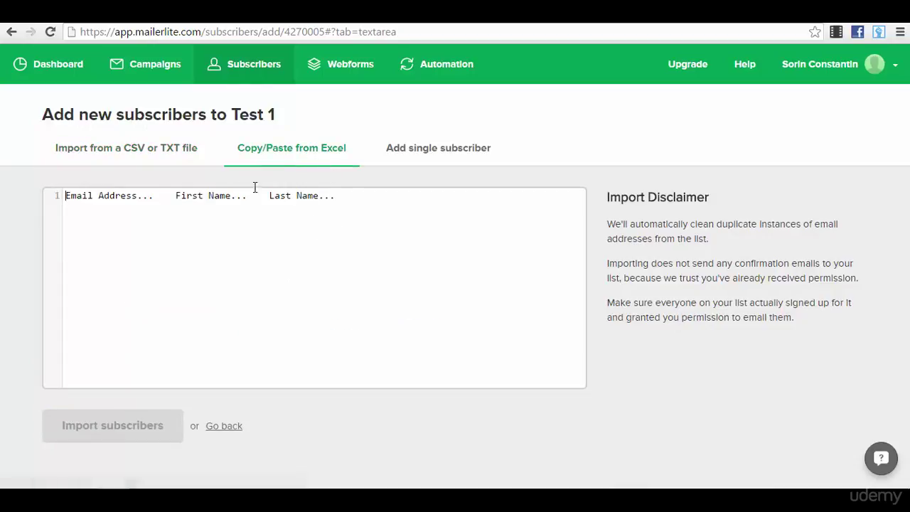
{"action": "left_click", "coordinate": [470, 156]}
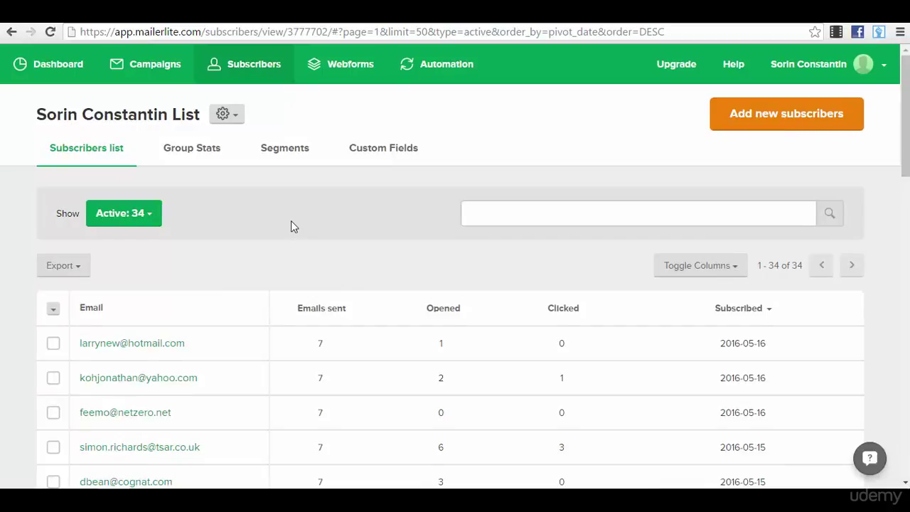
Scroll through the 34 active subscribers' sent, opened and clicked counts, then back to the top
{"action": "scroll", "coordinate": [284, 221], "scroll_direction": "down", "scroll_amount": 2}
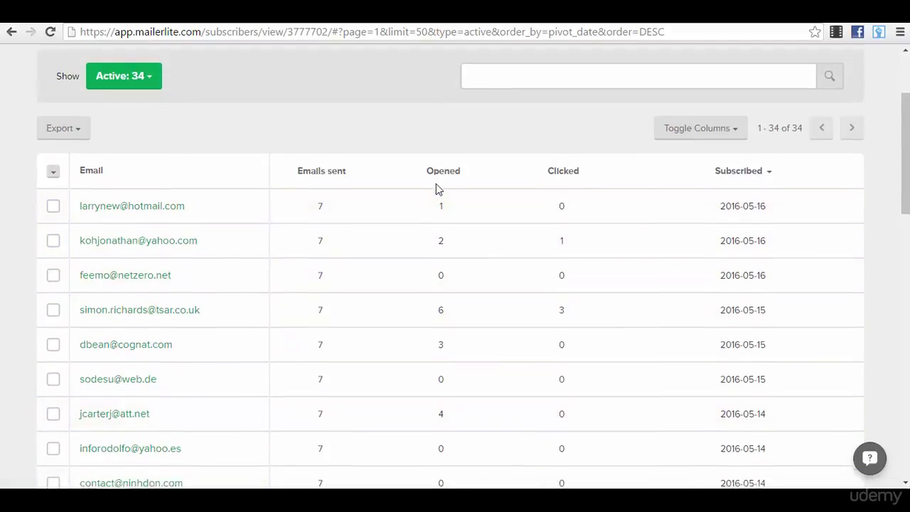
{"action": "scroll", "coordinate": [436, 193], "scroll_direction": "down", "scroll_amount": 2}
{"action": "scroll", "coordinate": [443, 209], "scroll_direction": "up", "scroll_amount": 4}
{"action": "scroll", "coordinate": [482, 311], "scroll_direction": "down", "scroll_amount": 2}
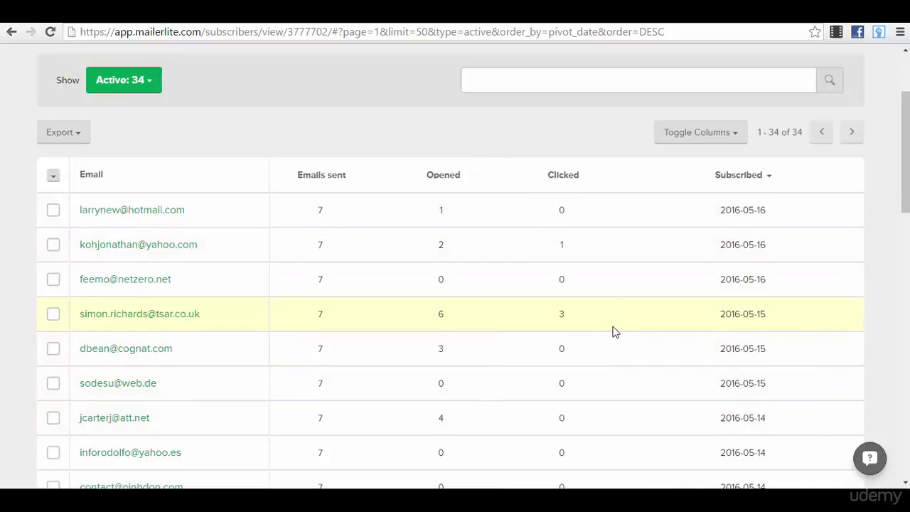
{"action": "scroll", "coordinate": [276, 249], "scroll_direction": "down", "scroll_amount": 3}
{"action": "scroll", "coordinate": [398, 194], "scroll_direction": "up", "scroll_amount": 3}
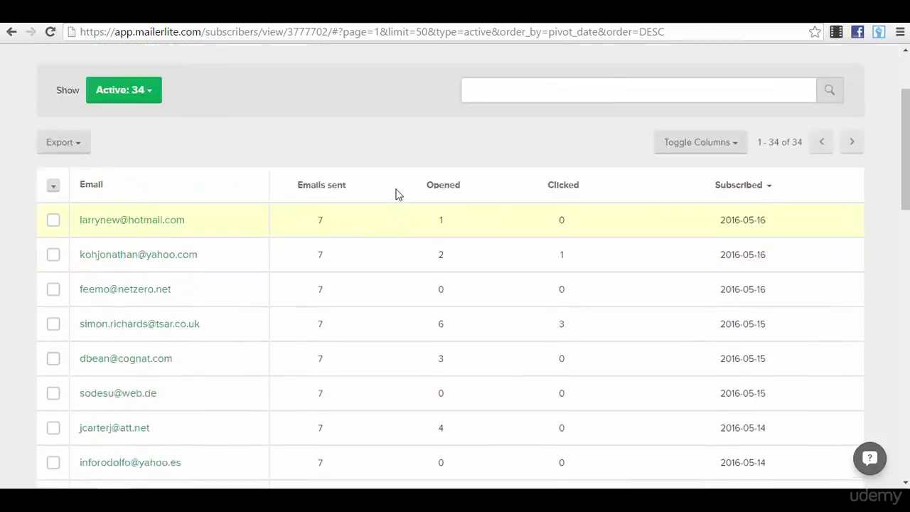
{"action": "scroll", "coordinate": [398, 194], "scroll_direction": "up", "scroll_amount": 1}
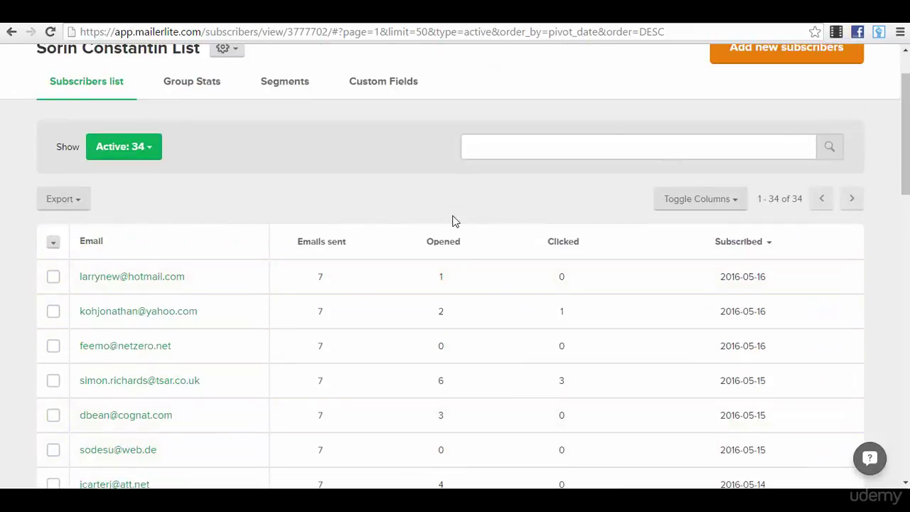
{"action": "scroll", "coordinate": [346, 259], "scroll_direction": "down", "scroll_amount": 1}
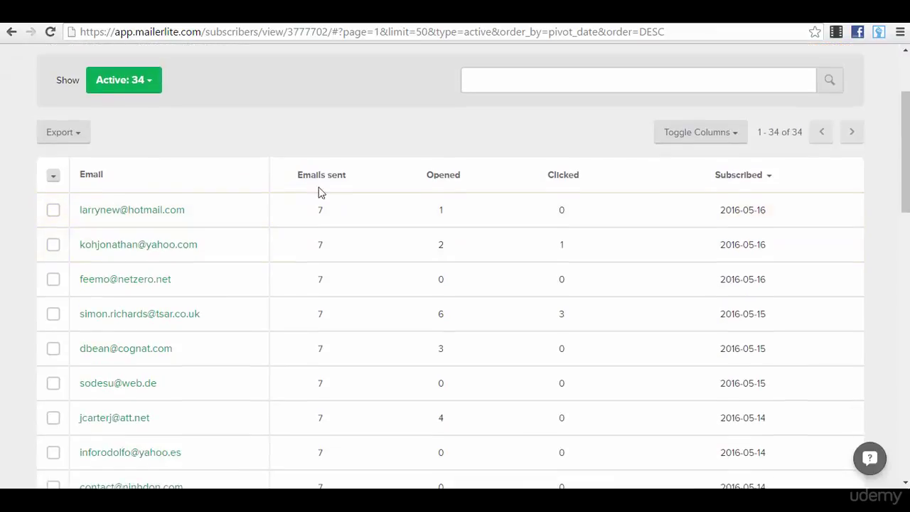
{"action": "scroll", "coordinate": [298, 249], "scroll_direction": "down", "scroll_amount": 2}
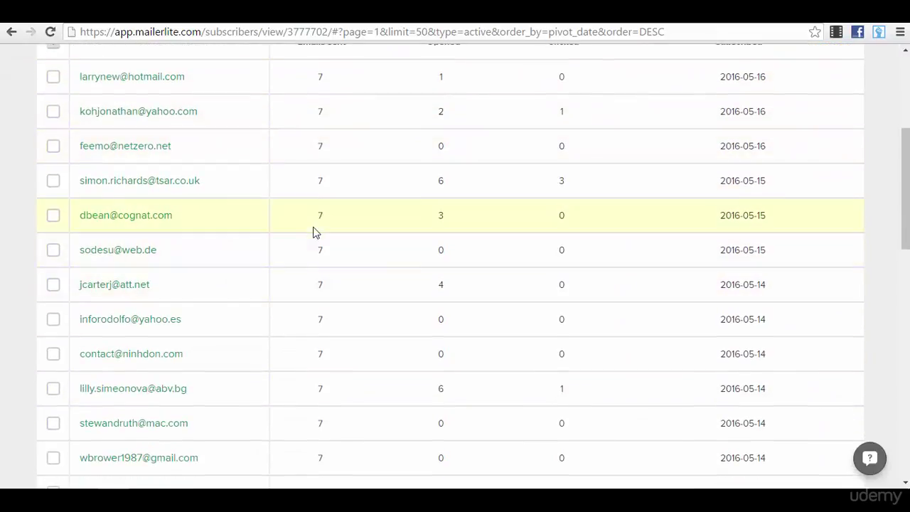
{"action": "scroll", "coordinate": [308, 258], "scroll_direction": "down", "scroll_amount": 3}
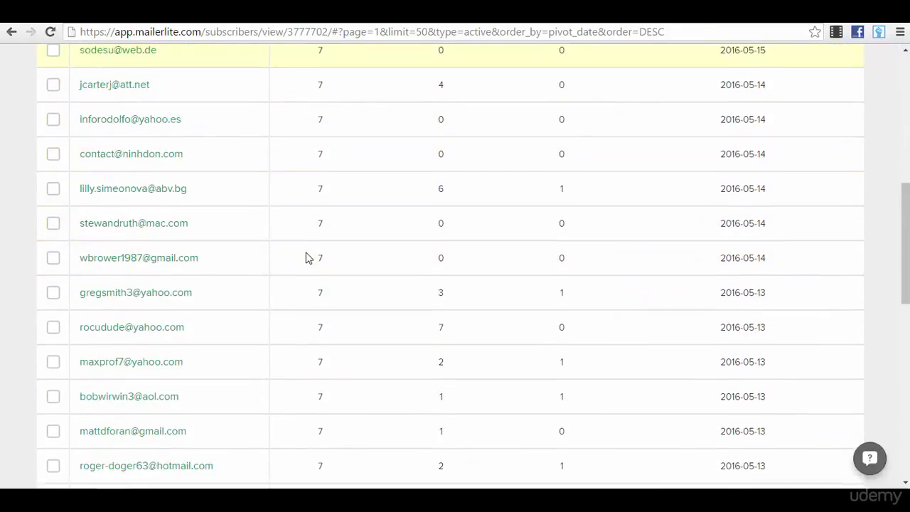
{"action": "scroll", "coordinate": [307, 263], "scroll_direction": "down", "scroll_amount": 8}
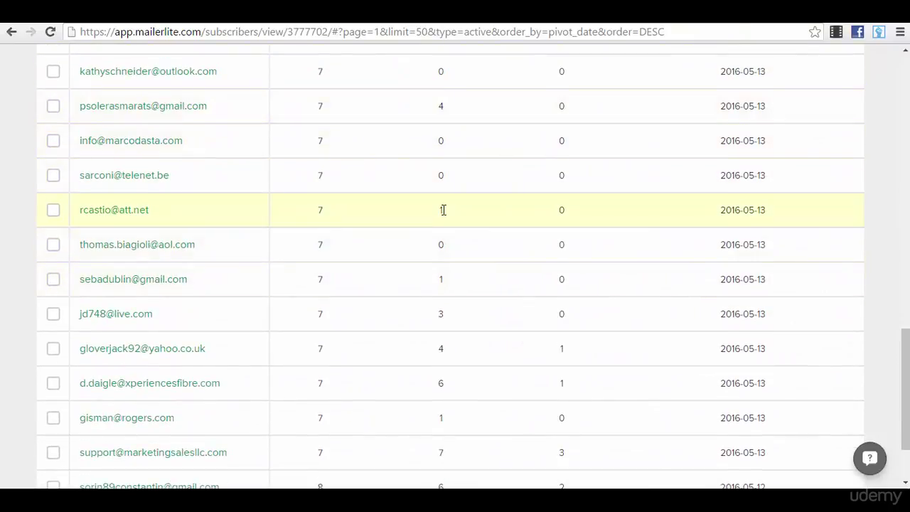
{"action": "scroll", "coordinate": [398, 390], "scroll_direction": "down", "scroll_amount": 2}
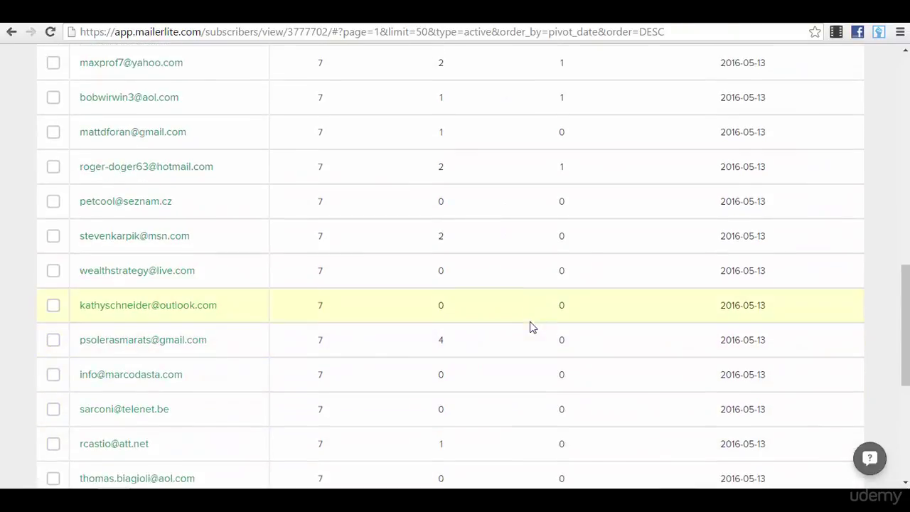
{"action": "scroll", "coordinate": [531, 324], "scroll_direction": "up", "scroll_amount": 8}
{"action": "scroll", "coordinate": [532, 324], "scroll_direction": "up", "scroll_amount": 6}
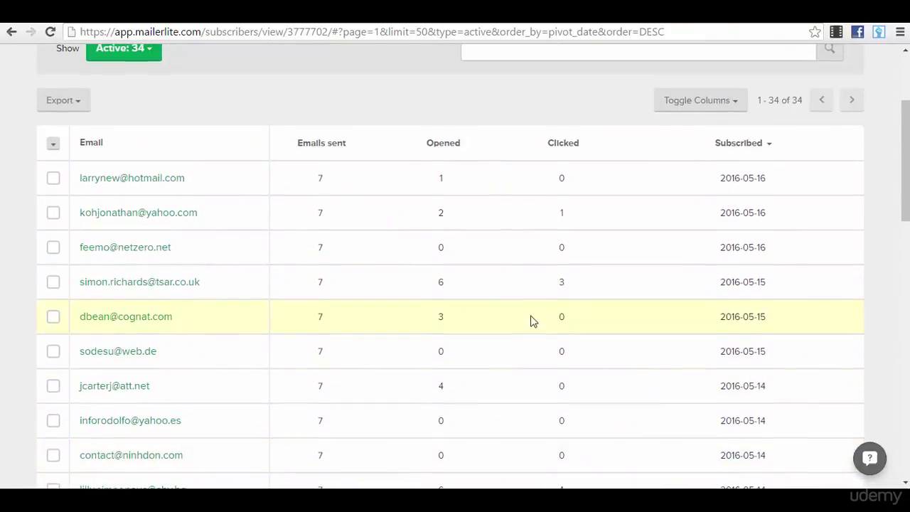
{"action": "scroll", "coordinate": [390, 221], "scroll_direction": "up", "scroll_amount": 1}
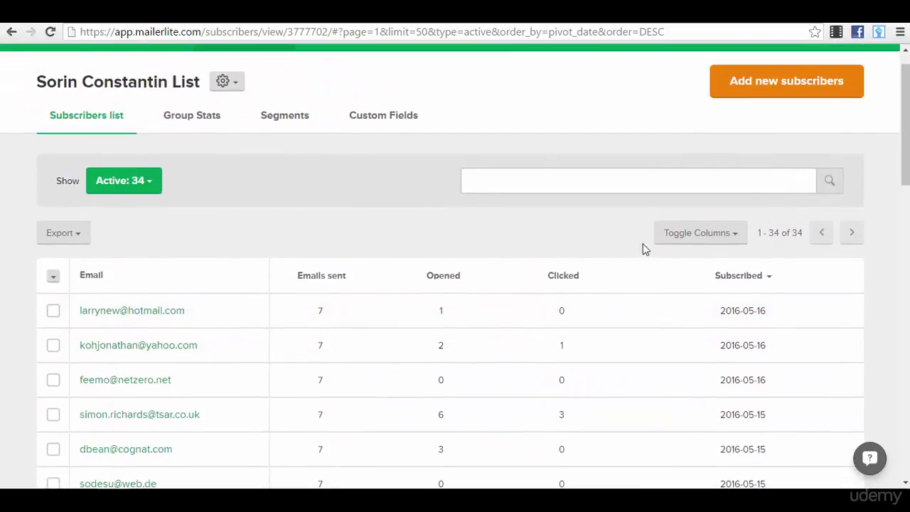
Show the Export CSV options, then review and close the Toggle Columns checkbox list
{"action": "left_click", "coordinate": [76, 242]}
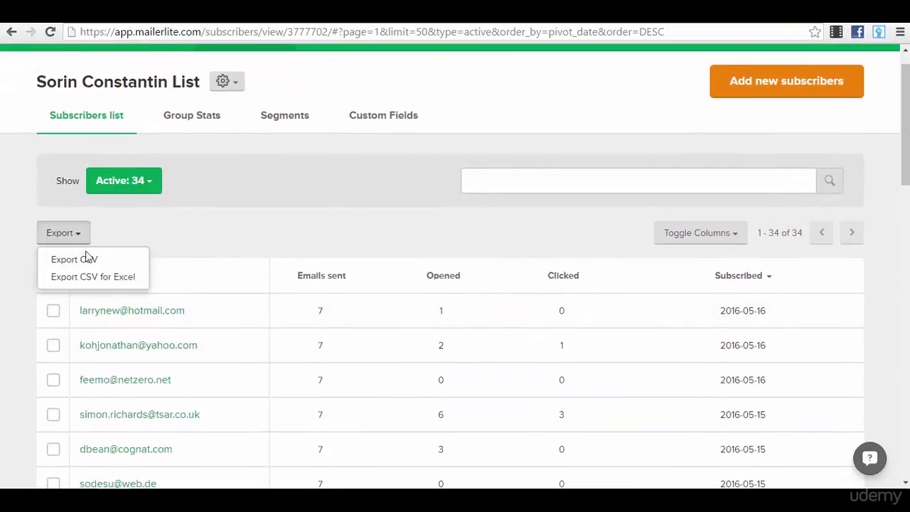
{"action": "left_click", "coordinate": [665, 238]}
{"action": "scroll", "coordinate": [721, 238], "scroll_direction": "down", "scroll_amount": 1}
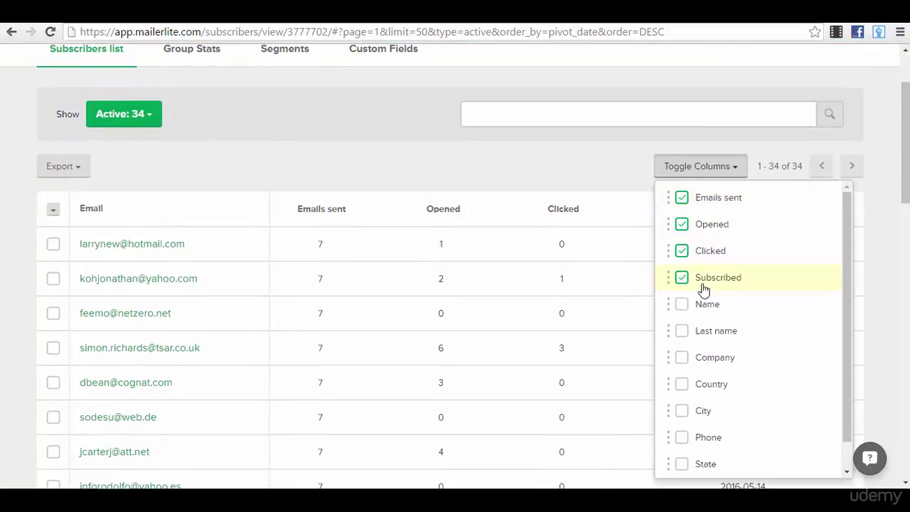
{"action": "scroll", "coordinate": [699, 295], "scroll_direction": "down", "scroll_amount": 1}
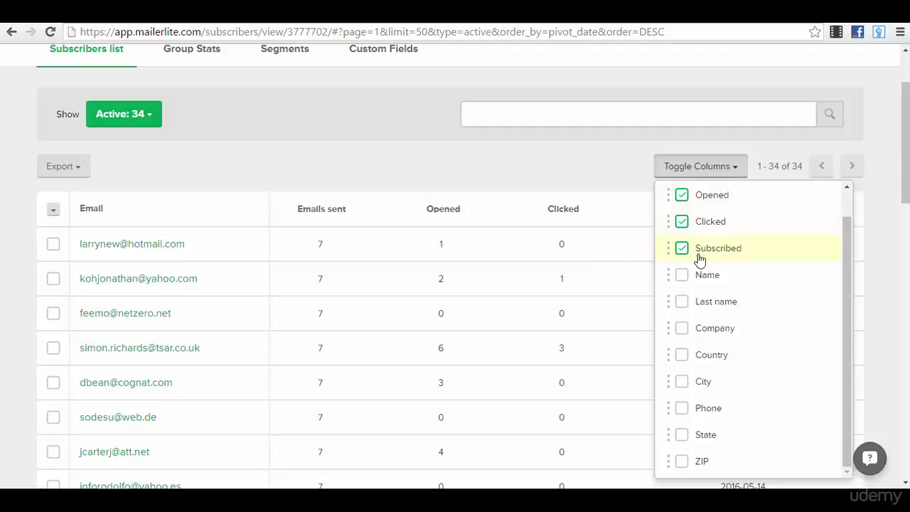
{"action": "scroll", "coordinate": [705, 361], "scroll_direction": "down", "scroll_amount": 3}
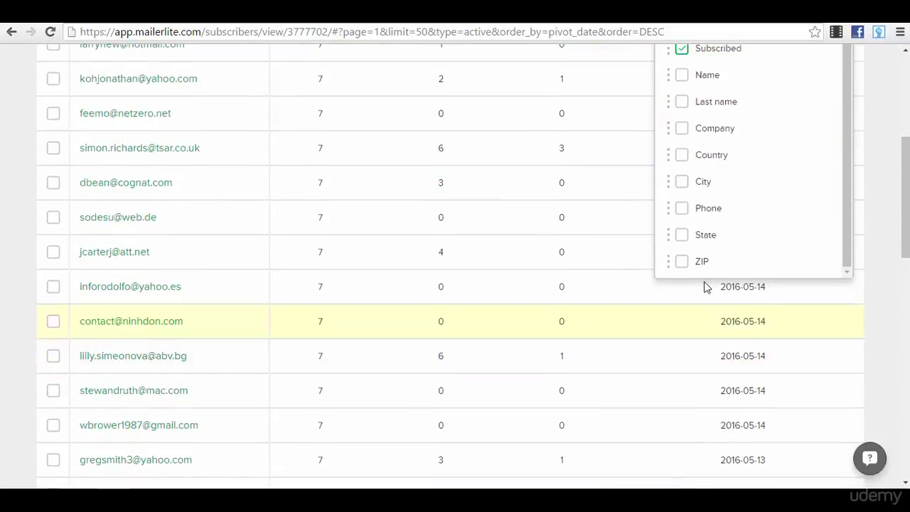
{"action": "scroll", "coordinate": [704, 287], "scroll_direction": "up", "scroll_amount": 6}
{"action": "left_click", "coordinate": [780, 226]}
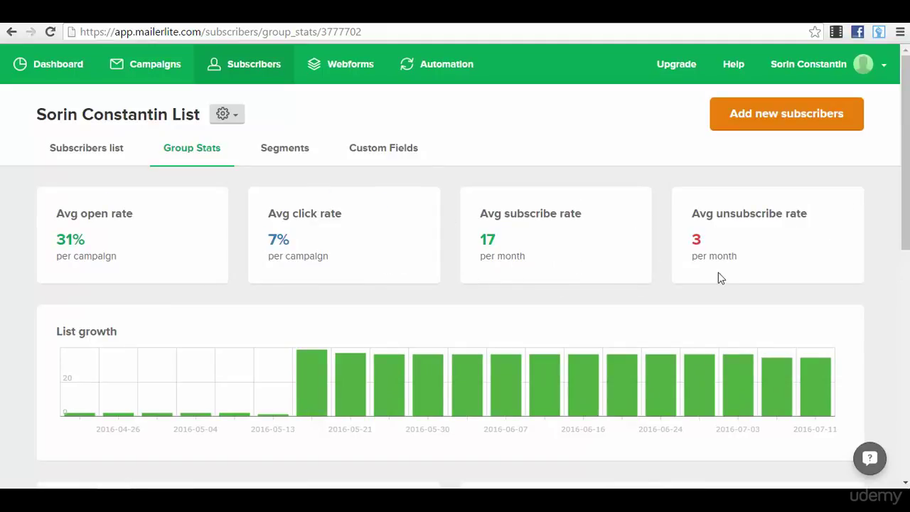
Review the Group Stats engagement, reading-environment and email-client charts and tables
{"action": "scroll", "coordinate": [719, 278], "scroll_direction": "down", "scroll_amount": 5}
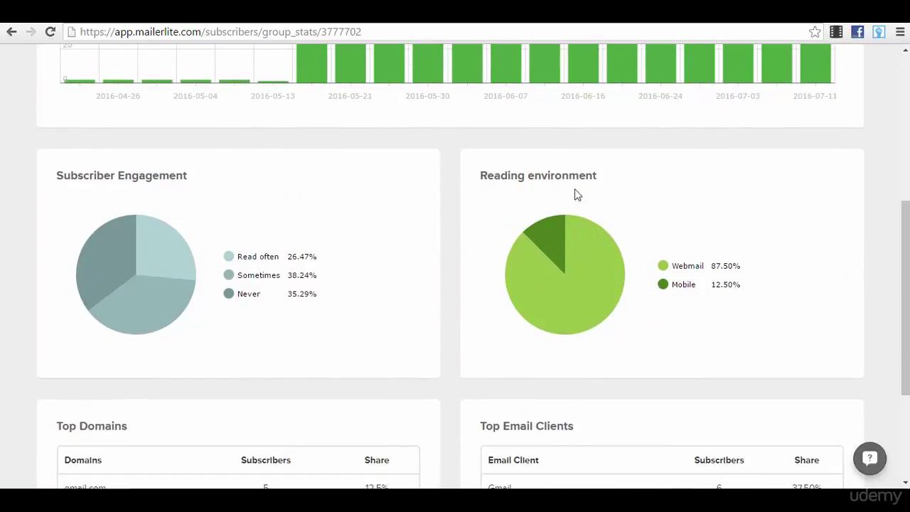
{"action": "mouse_move", "coordinate": [685, 271]}
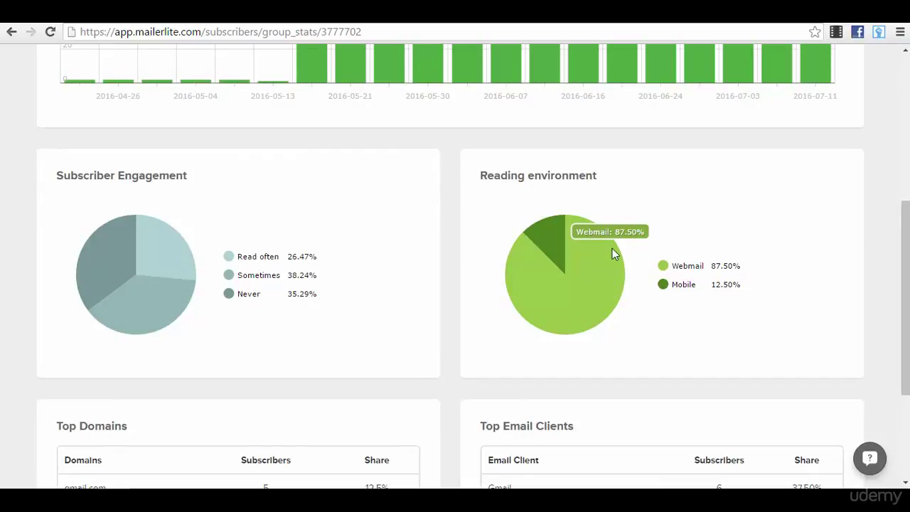
{"action": "mouse_move", "coordinate": [576, 256]}
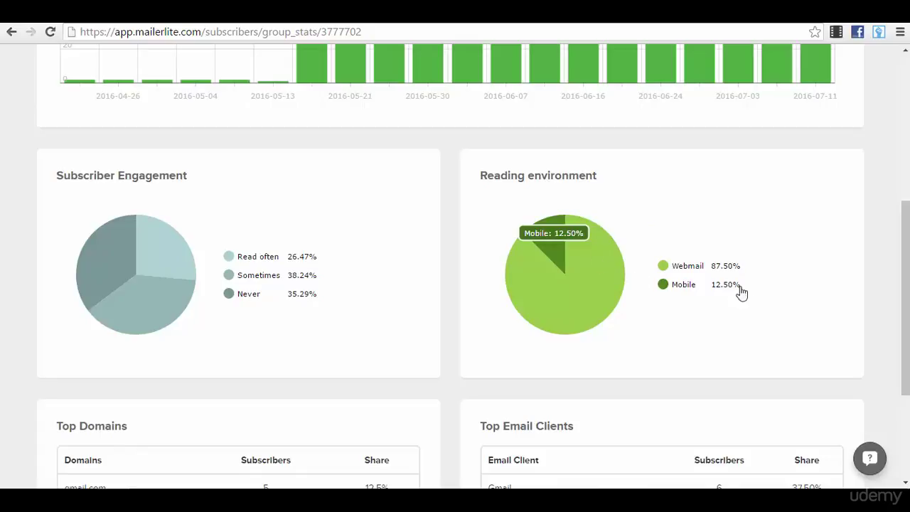
{"action": "mouse_move", "coordinate": [694, 290]}
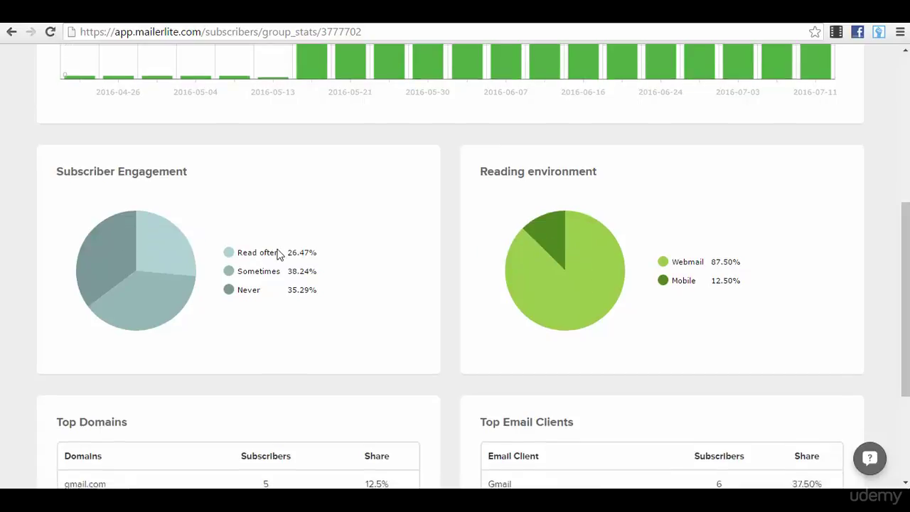
{"action": "scroll", "coordinate": [101, 131], "scroll_direction": "down", "scroll_amount": 1}
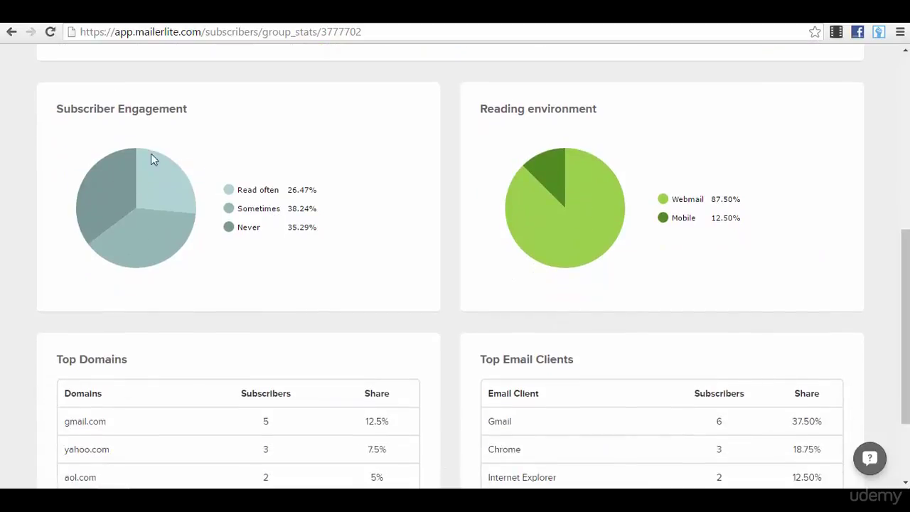
{"action": "scroll", "coordinate": [285, 284], "scroll_direction": "down", "scroll_amount": 2}
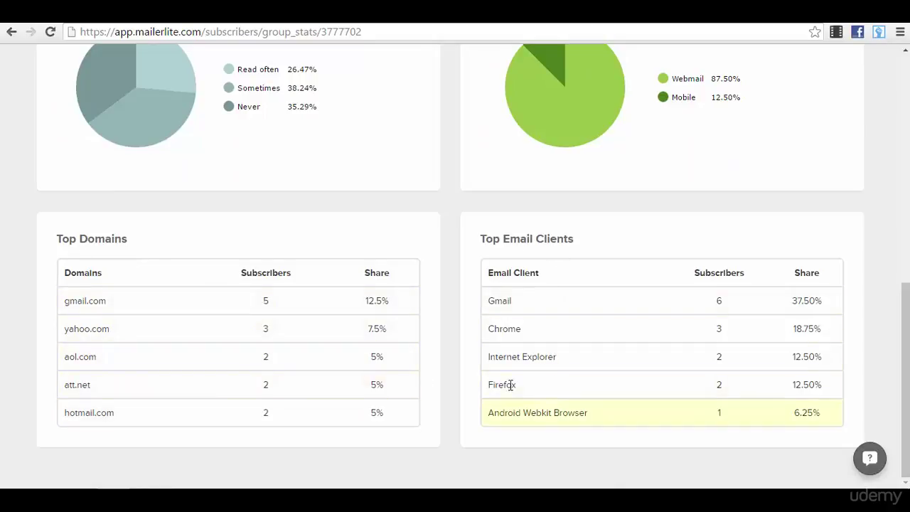
Return to the top of the stats page, view the group's two segments, then its custom fields
{"action": "scroll", "coordinate": [571, 352], "scroll_direction": "up", "scroll_amount": 5}
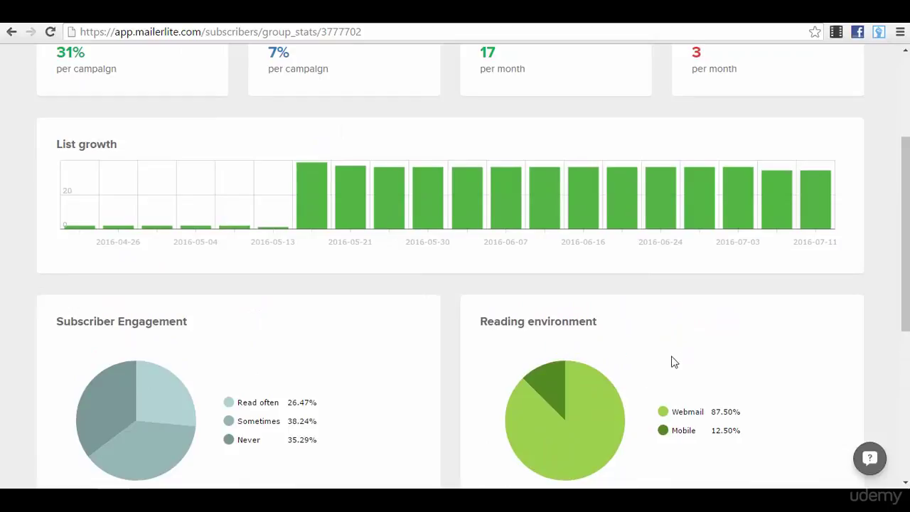
{"action": "scroll", "coordinate": [674, 362], "scroll_direction": "up", "scroll_amount": 3}
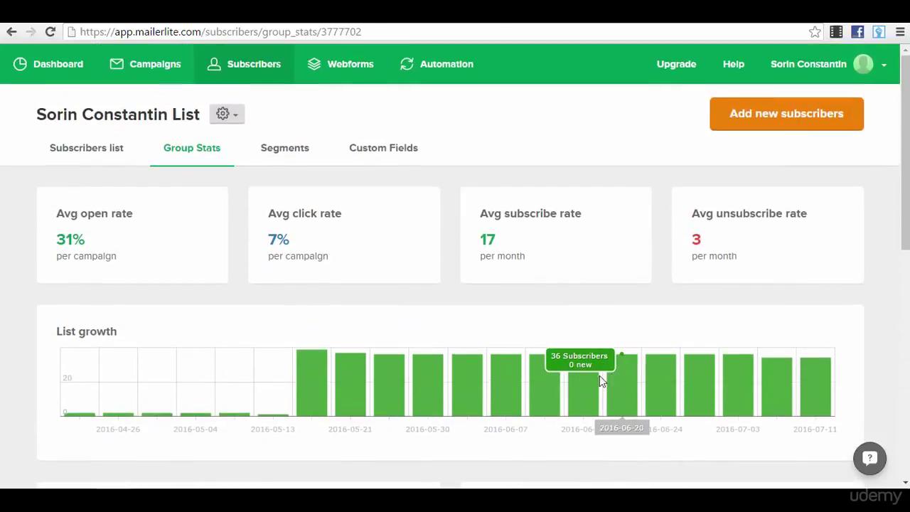
{"action": "left_click", "coordinate": [272, 155]}
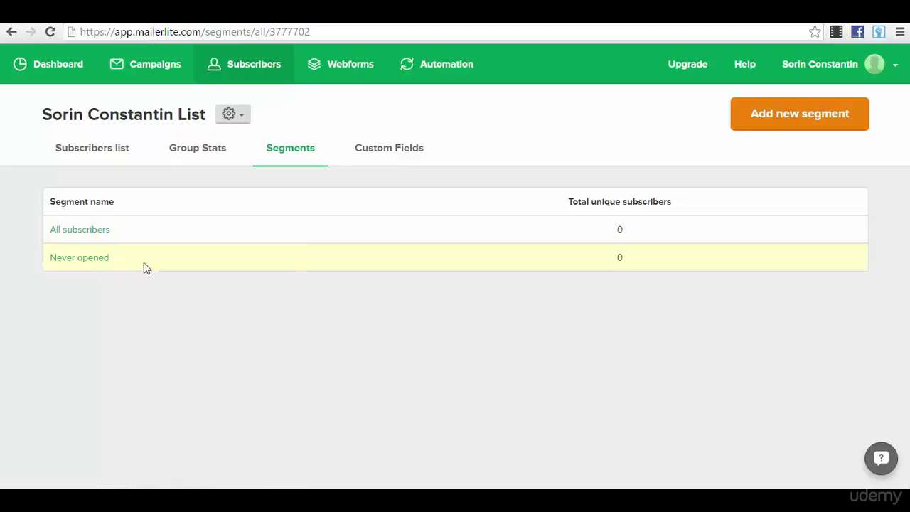
{"action": "left_click", "coordinate": [409, 161]}
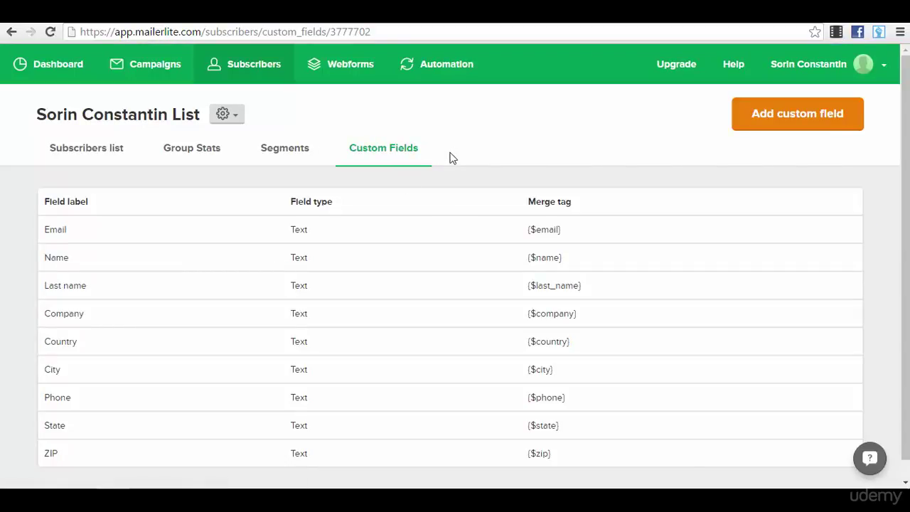
Look over the nine custom fields, then show the rename, split and delete group options
{"action": "scroll", "coordinate": [408, 255], "scroll_direction": "down", "scroll_amount": 1}
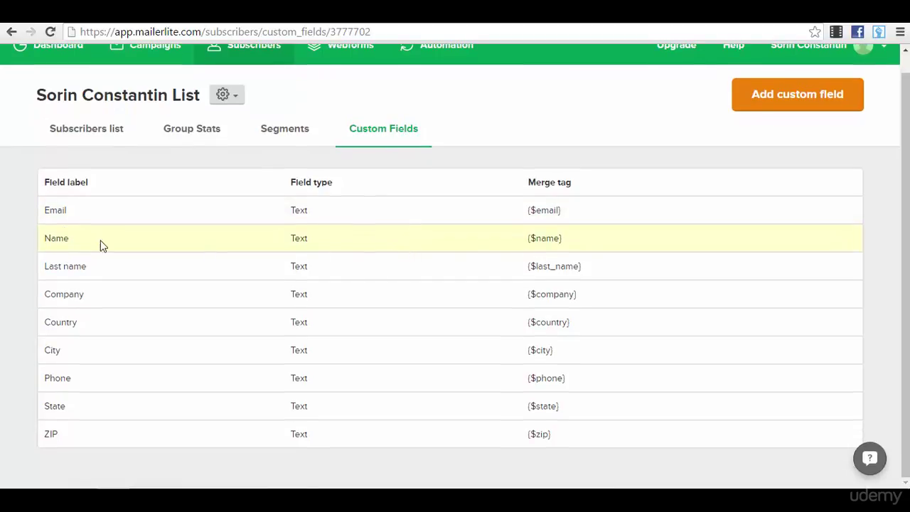
{"action": "left_click", "coordinate": [237, 98]}
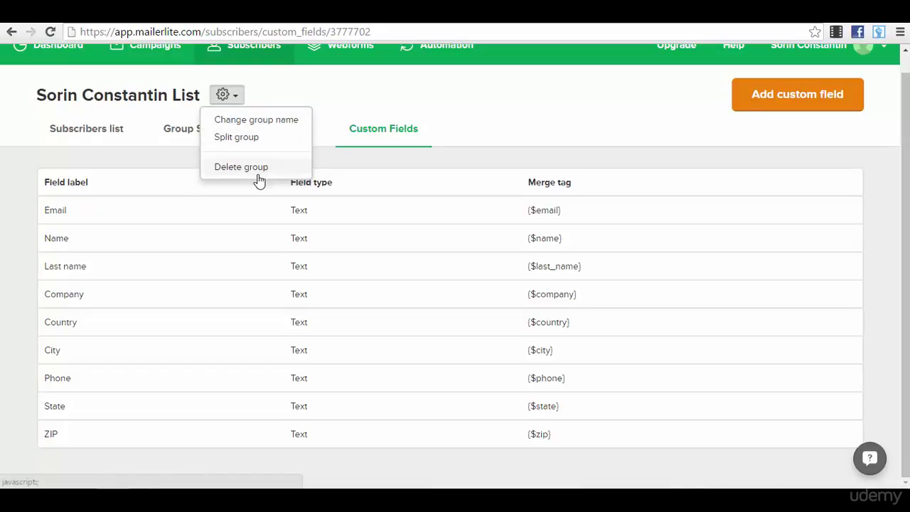
Close the group options and go back to the group's subscriber list
{"action": "left_click", "coordinate": [464, 94]}
{"action": "left_click", "coordinate": [104, 140]}
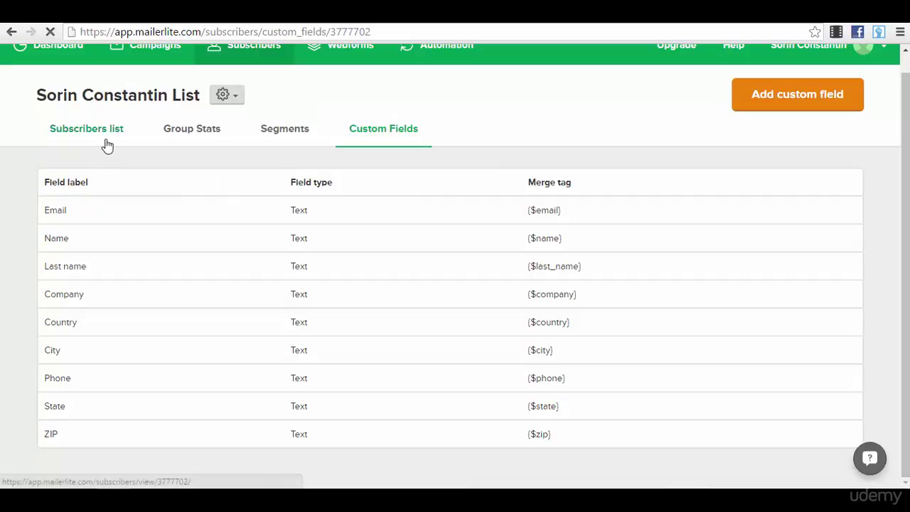